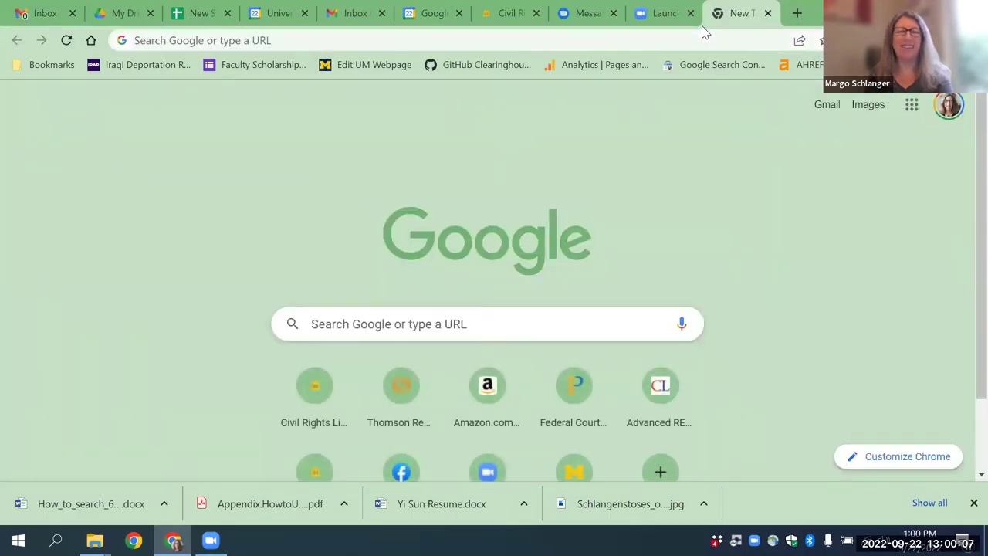
- Go to clearinghouse.net by typing 'clea' and accepting the autocomplete suggestion
{"action": "left_click", "coordinate": [328, 40]}
{"action": "type", "text": "clearinghouse.net"}
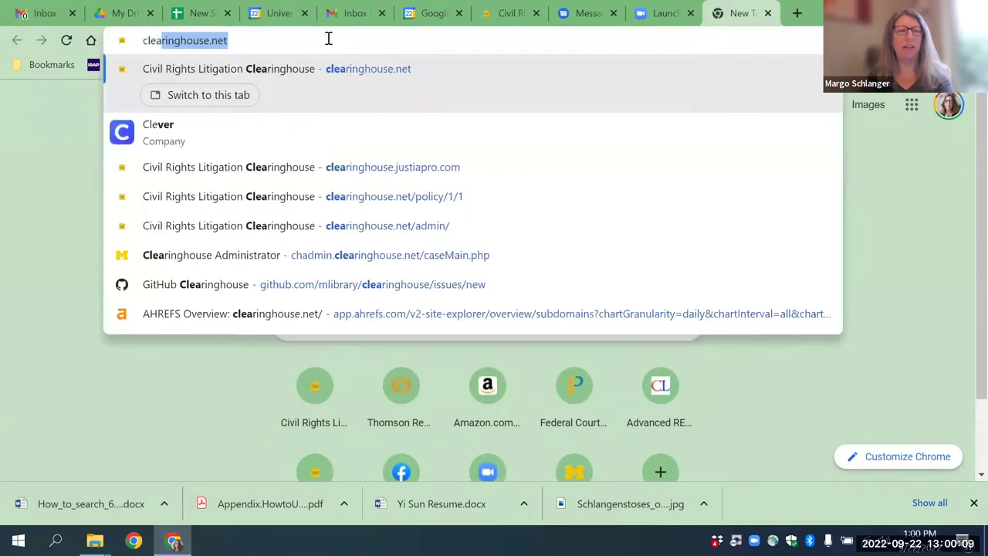
{"action": "key", "text": "Right"}
{"action": "key", "text": "Return"}
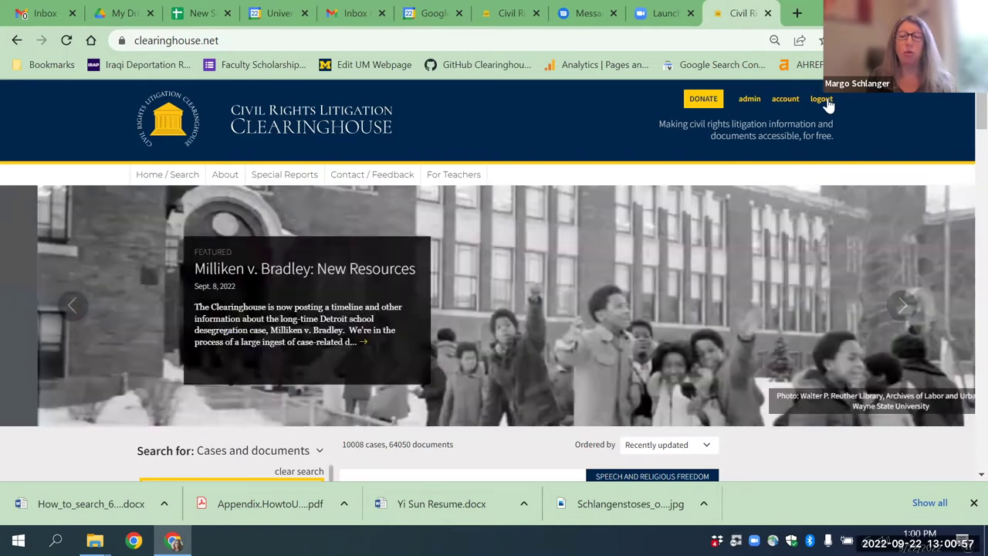
{"action": "left_click", "coordinate": [825, 100]}
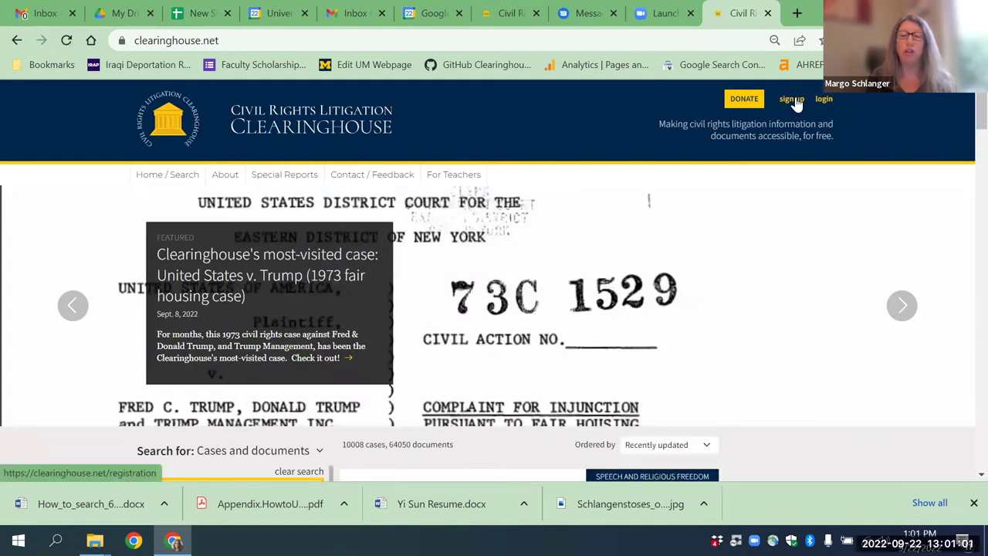
{"action": "left_click", "coordinate": [791, 100]}
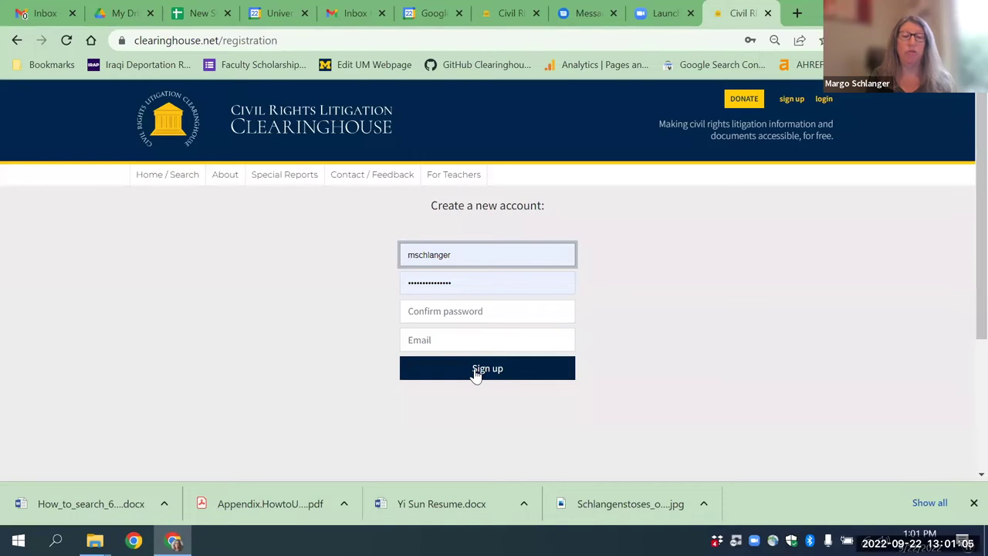
{"action": "left_click", "coordinate": [825, 104]}
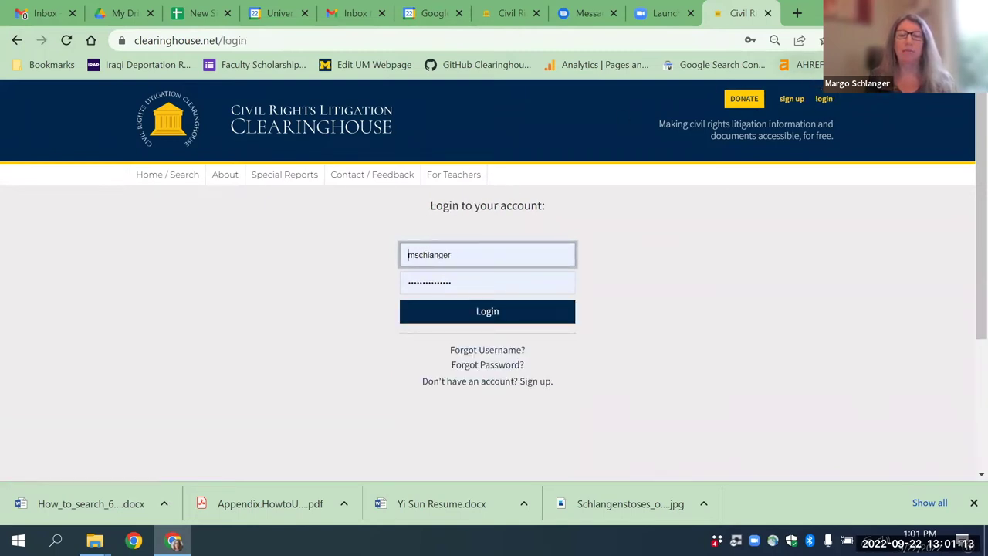
{"action": "left_click", "coordinate": [491, 313]}
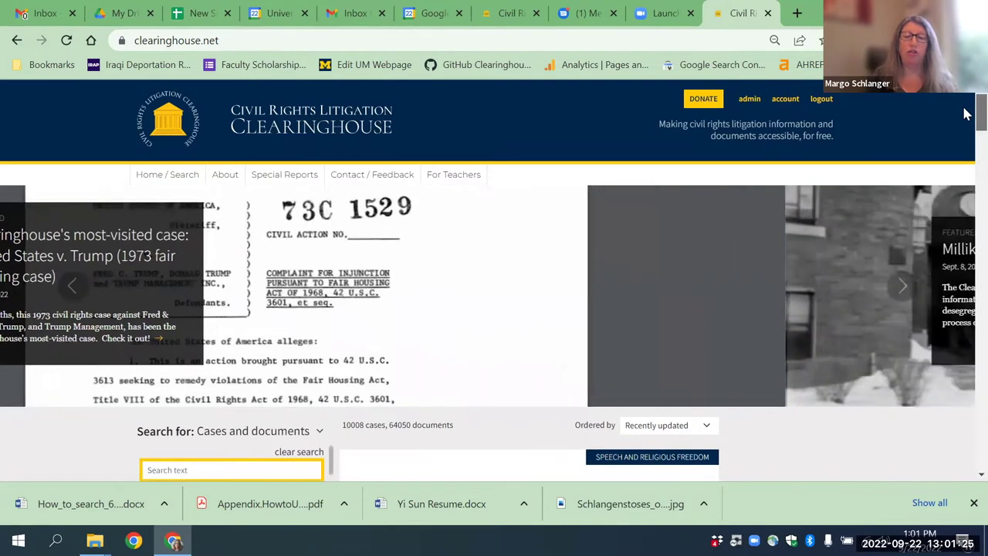
- Scroll down the home page to reveal the cases-and-documents search form
{"action": "scroll", "coordinate": [965, 116], "scroll_direction": "down", "scroll_amount": 3}
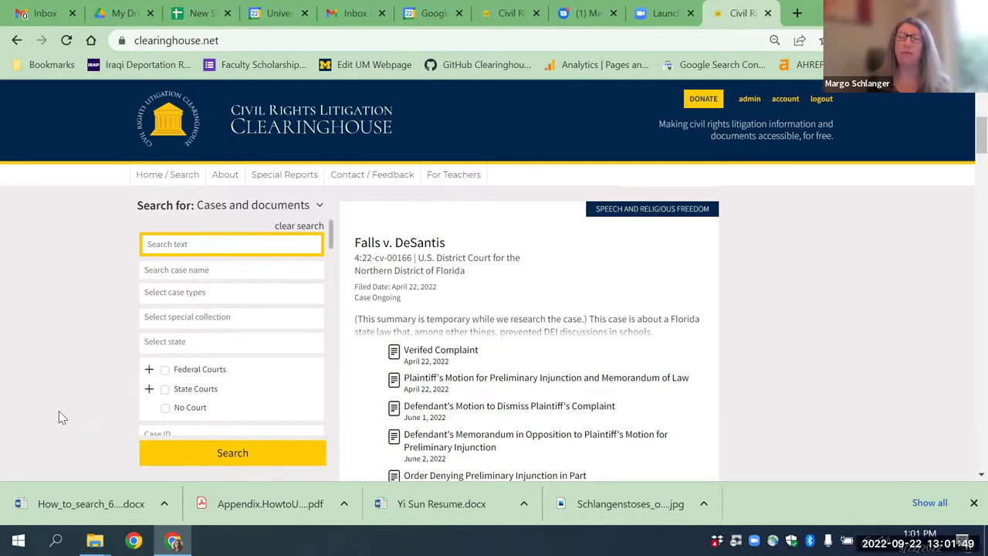
- Filter the case search to case type Policing and state Michigan, and run it
{"action": "left_click", "coordinate": [215, 291]}
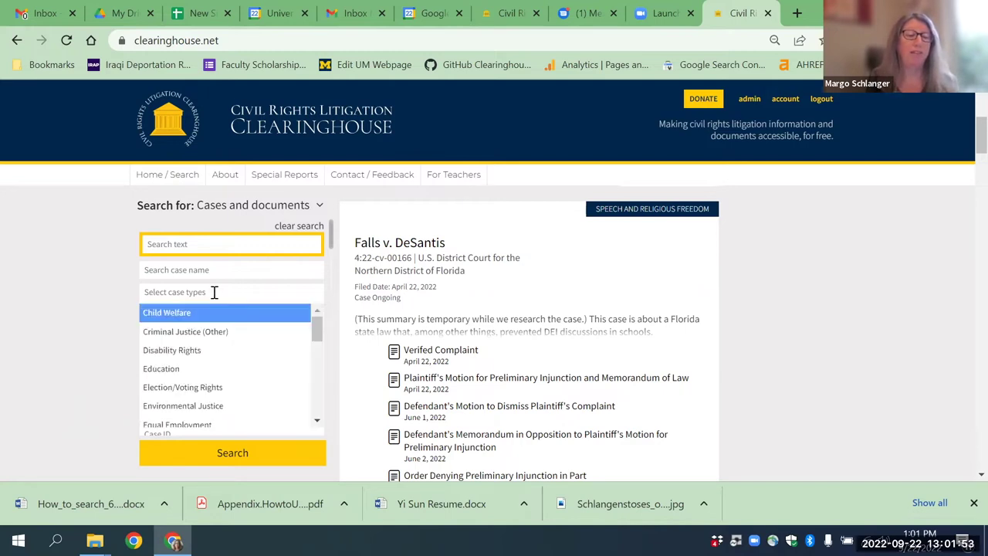
{"action": "left_click_drag", "start_coordinate": [318, 332], "coordinate": [318, 391]}
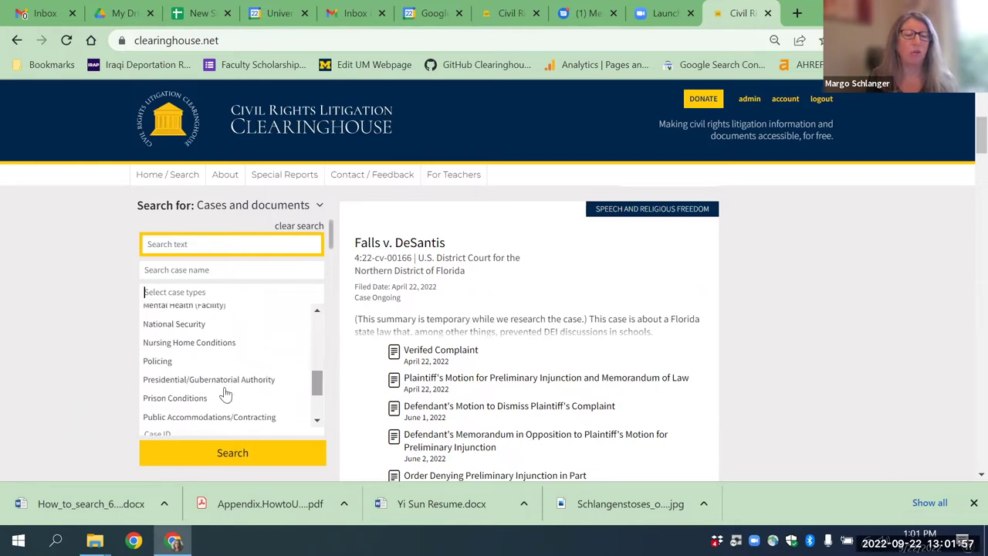
{"action": "left_click", "coordinate": [158, 363]}
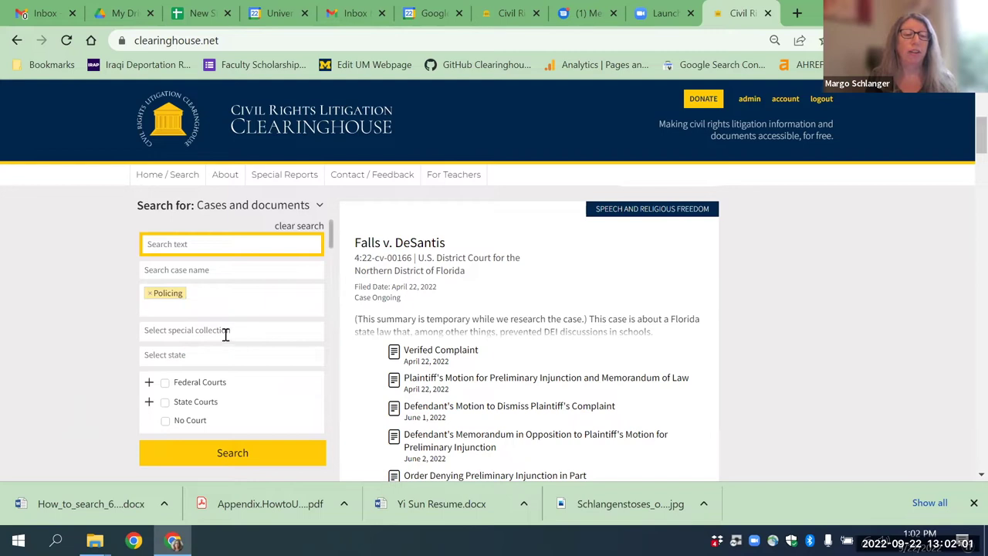
{"action": "left_click", "coordinate": [181, 355]}
{"action": "type", "text": "Michigan"}
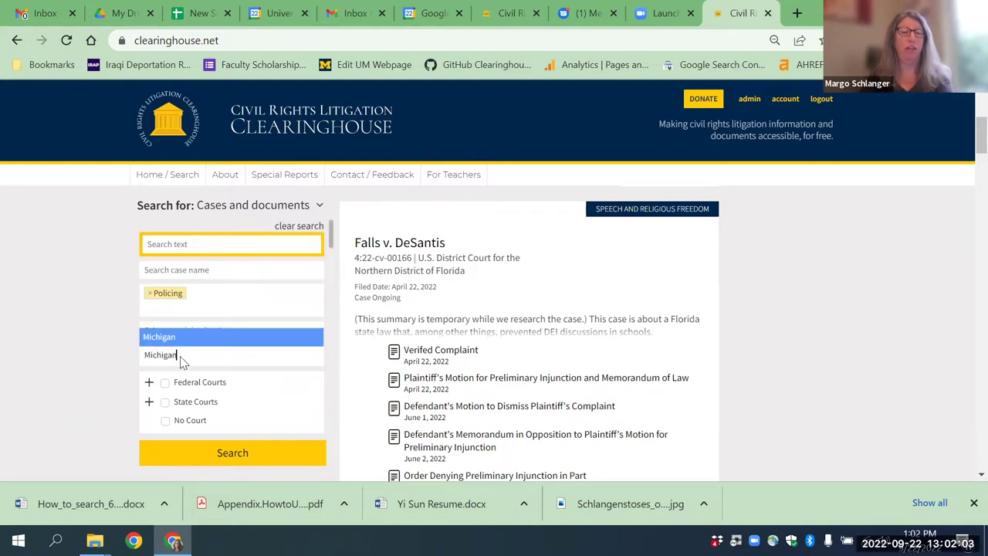
{"action": "key", "text": "Return"}
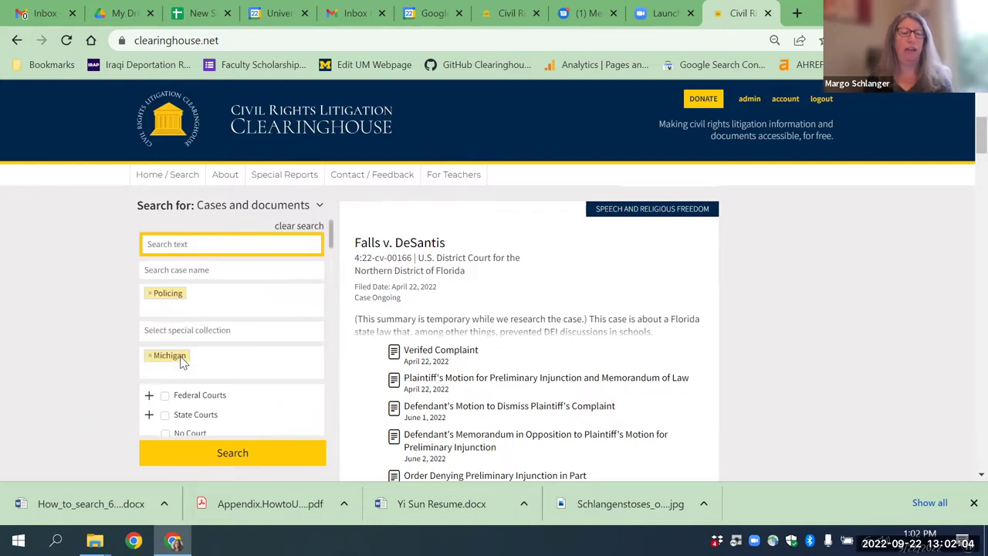
{"action": "left_click", "coordinate": [232, 456]}
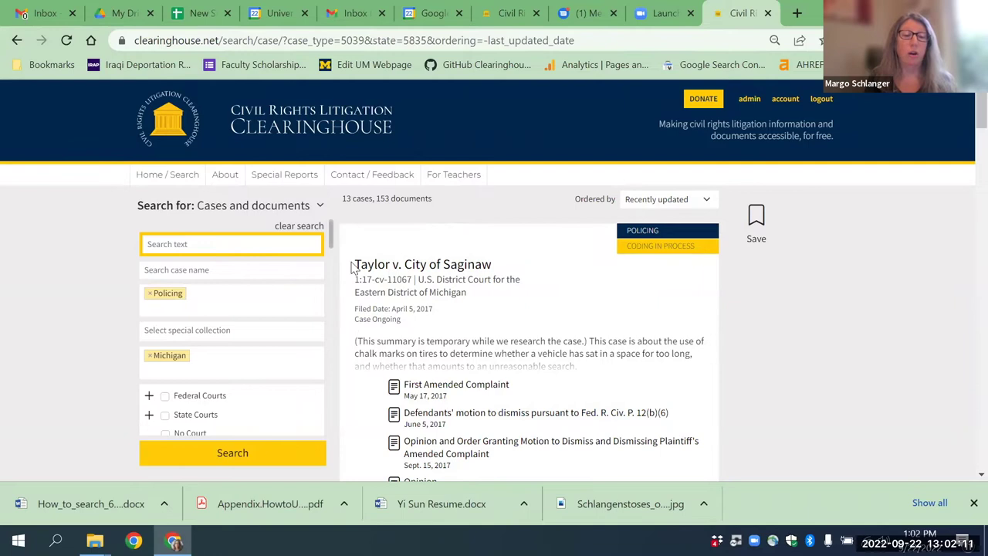
{"action": "left_click", "coordinate": [164, 414]}
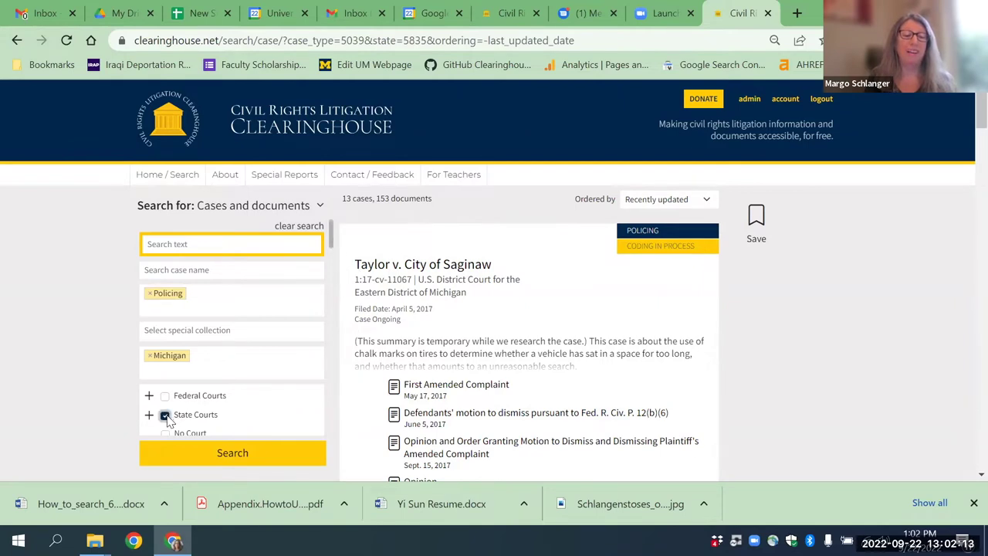
{"action": "left_click", "coordinate": [225, 455]}
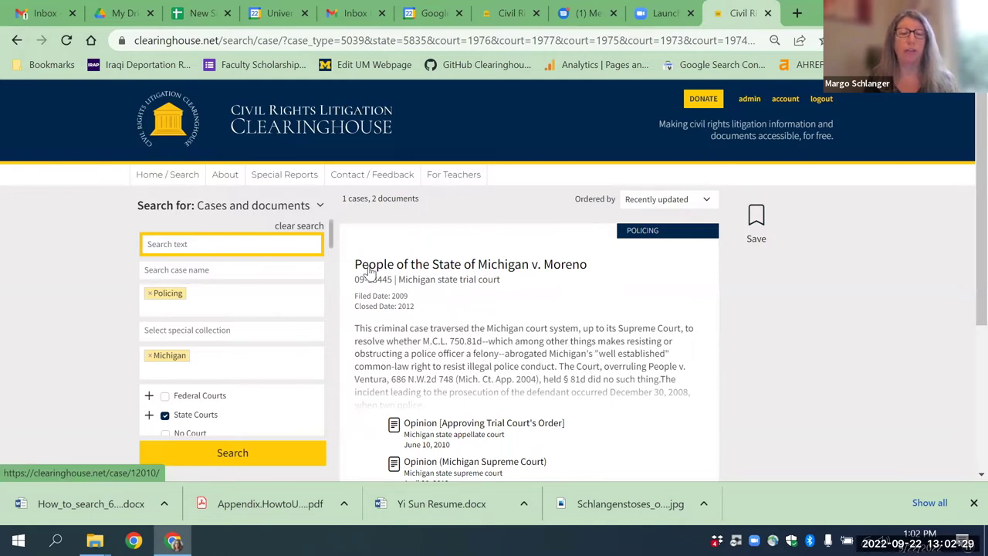
{"action": "left_click", "coordinate": [165, 416]}
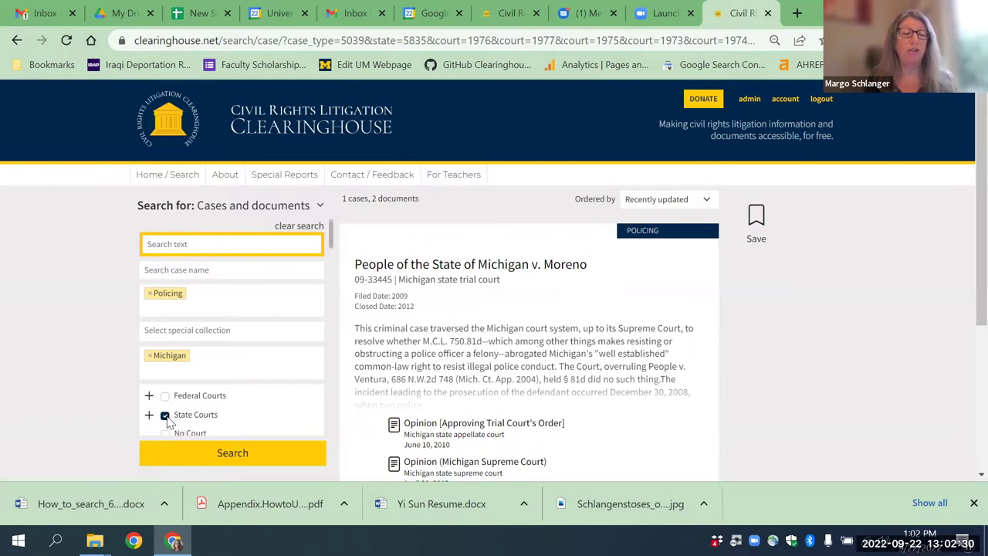
{"action": "left_click", "coordinate": [207, 454]}
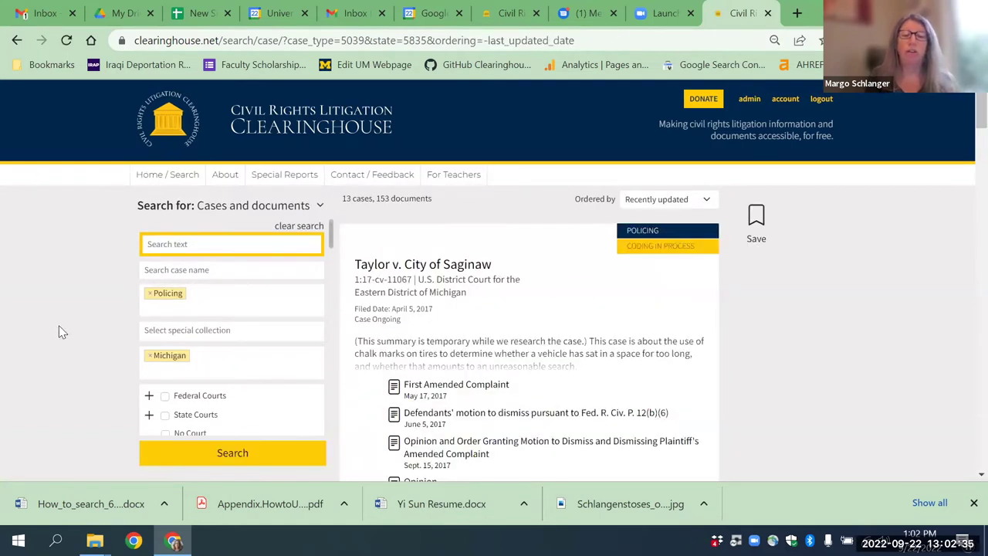
- Scroll the 13 Michigan policing results, then move the filter panel down to Defendants
{"action": "scroll", "coordinate": [59, 325], "scroll_direction": "down", "scroll_amount": 3}
{"action": "scroll", "coordinate": [59, 325], "scroll_direction": "down", "scroll_amount": 2}
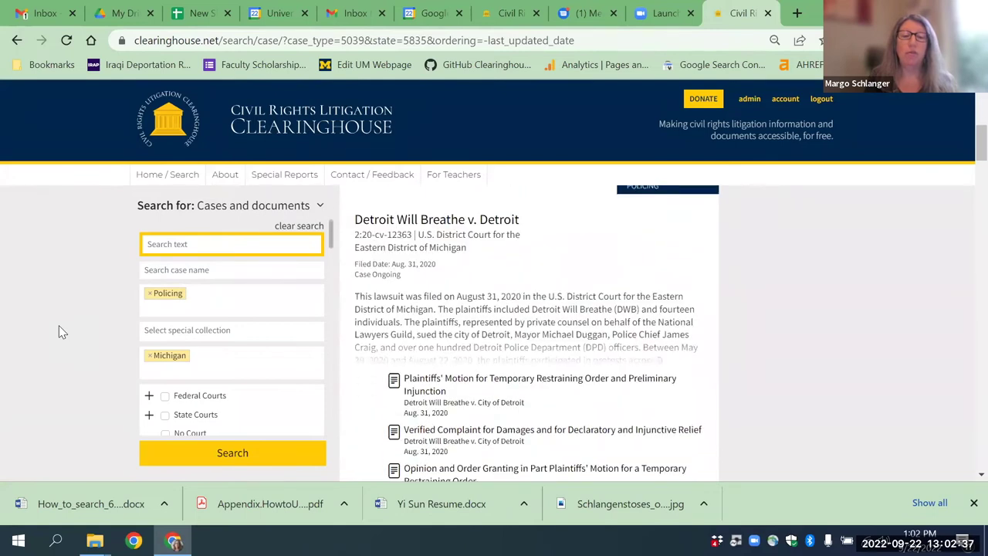
{"action": "scroll", "coordinate": [58, 325], "scroll_direction": "down", "scroll_amount": 8}
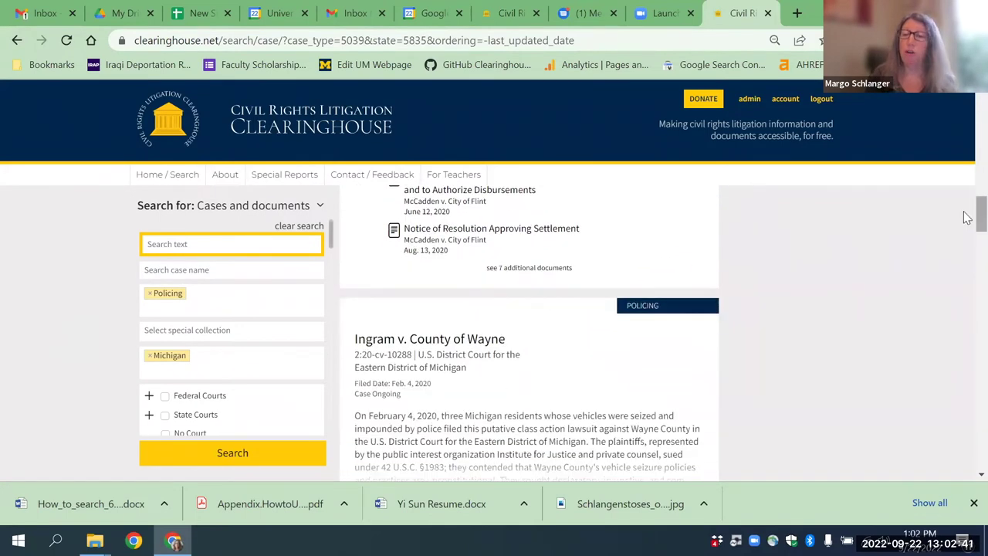
{"action": "left_click_drag", "start_coordinate": [979, 216], "coordinate": [965, 106]}
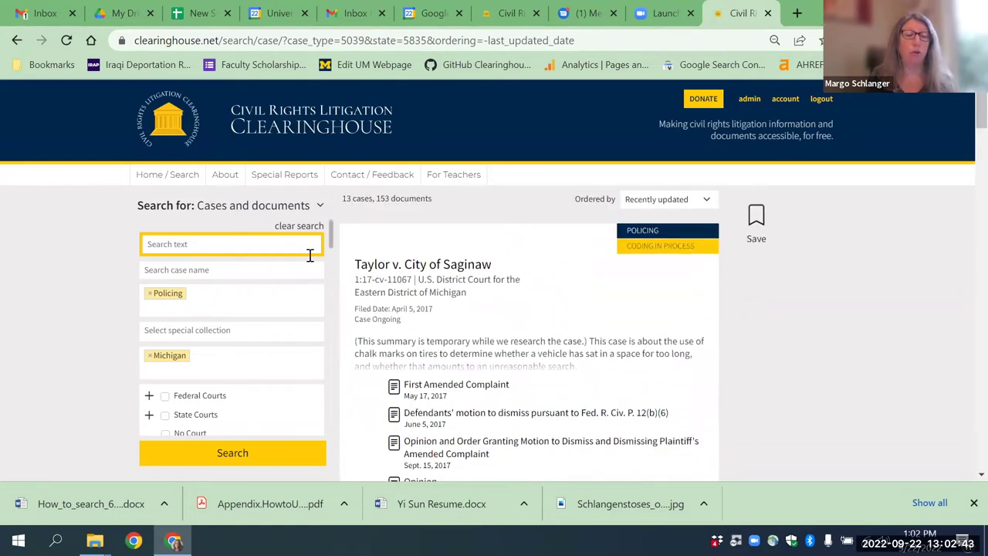
{"action": "left_click_drag", "start_coordinate": [331, 233], "coordinate": [344, 326]}
- Add City and County as defendant levels and rerun the search
{"action": "left_click", "coordinate": [212, 275]}
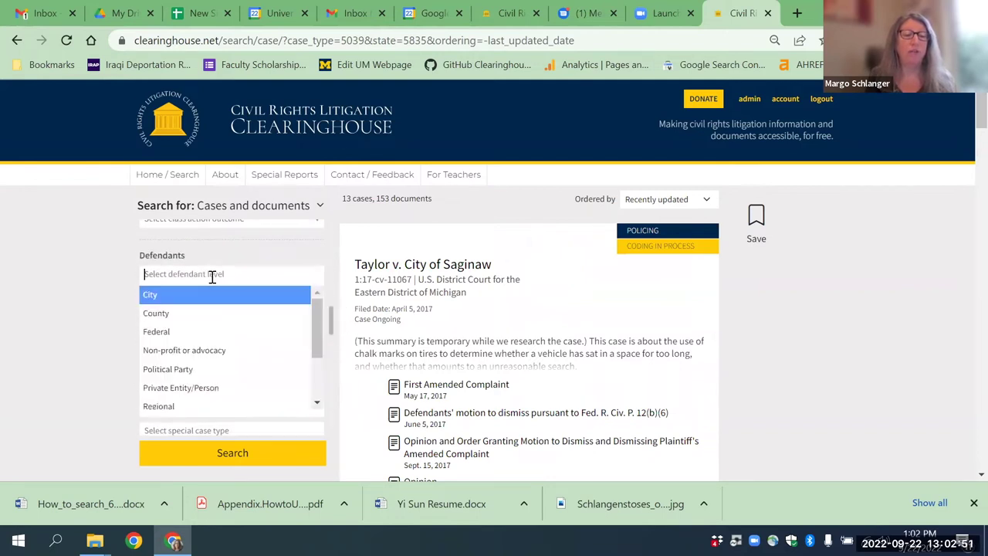
{"action": "left_click", "coordinate": [178, 300]}
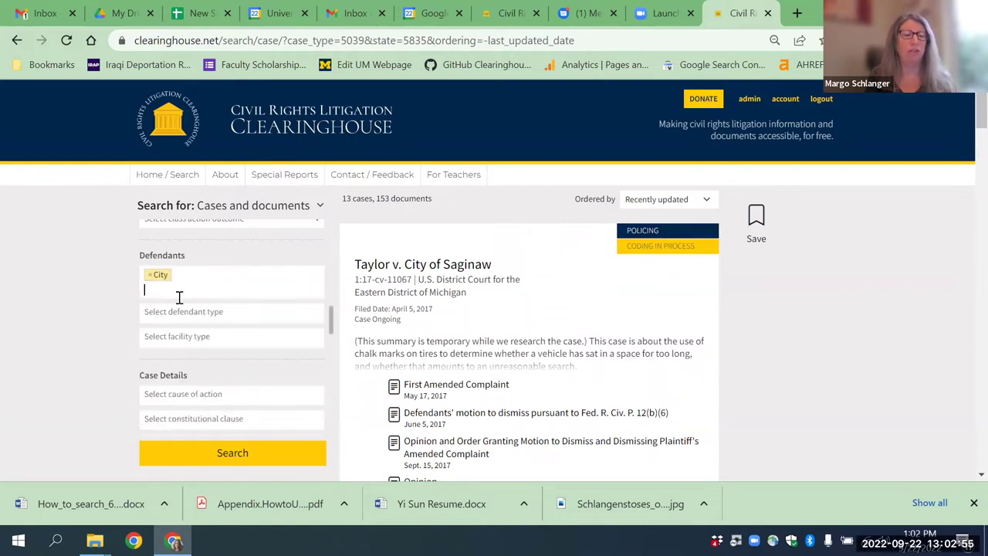
{"action": "left_click", "coordinate": [176, 290]}
{"action": "left_click", "coordinate": [179, 323]}
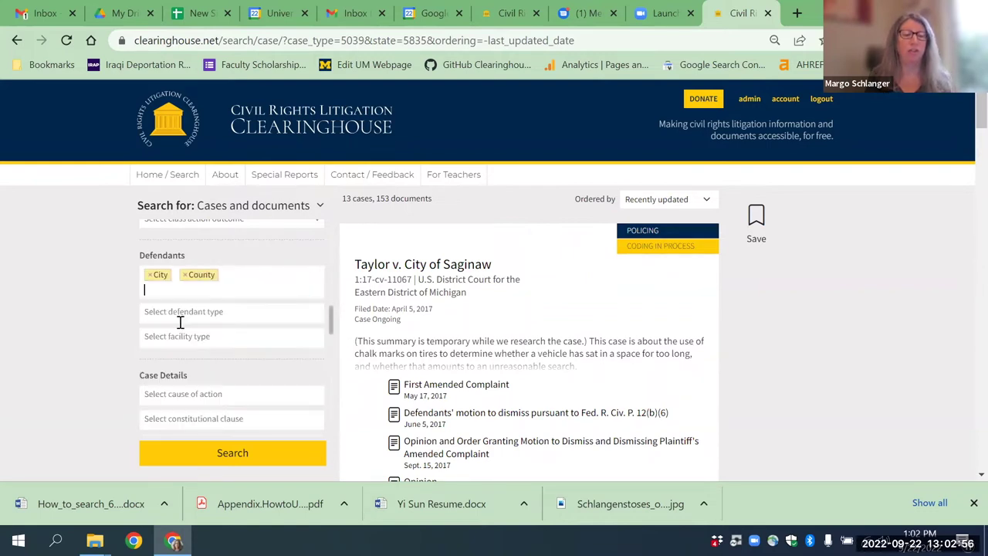
{"action": "left_click", "coordinate": [232, 454]}
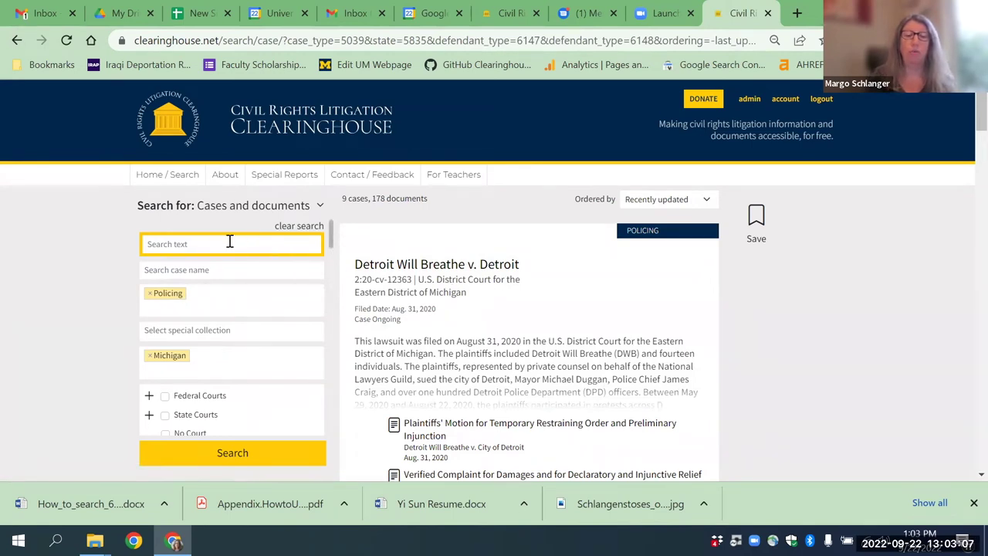
- Text-search 'National Lawyers Guild' within the filtered results and scroll through the 2 cases
{"action": "left_click", "coordinate": [202, 244]}
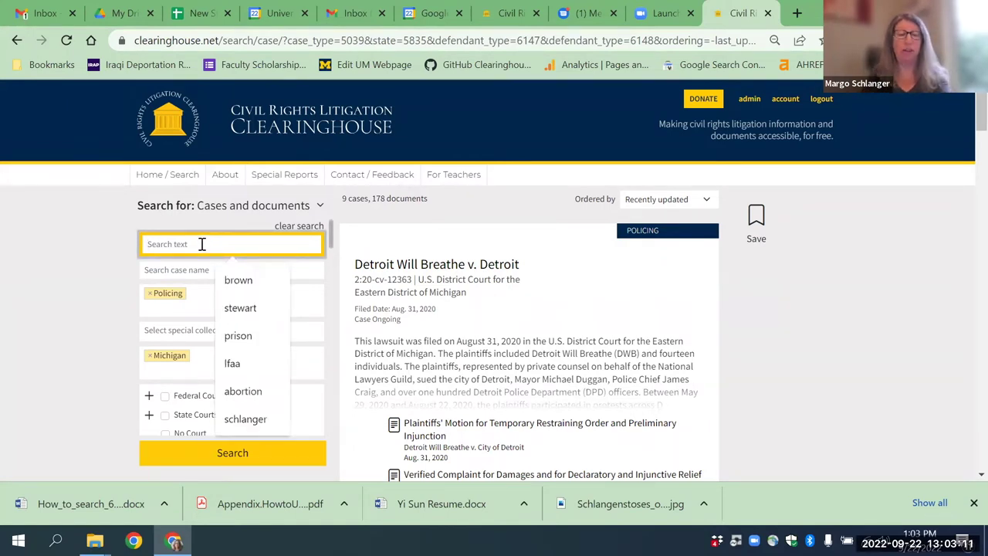
{"action": "type", "text": "National Lawy"}
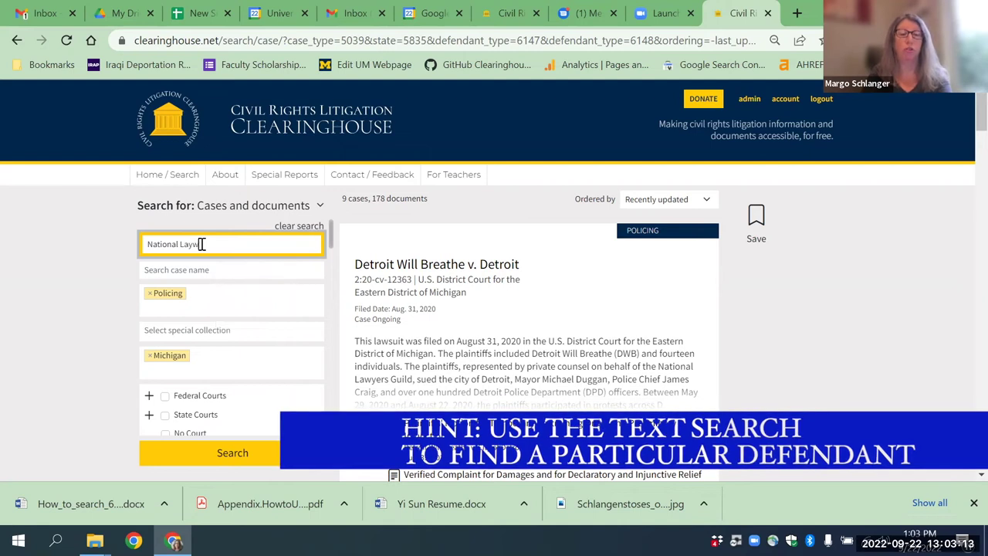
{"action": "key", "text": "BackSpace"}
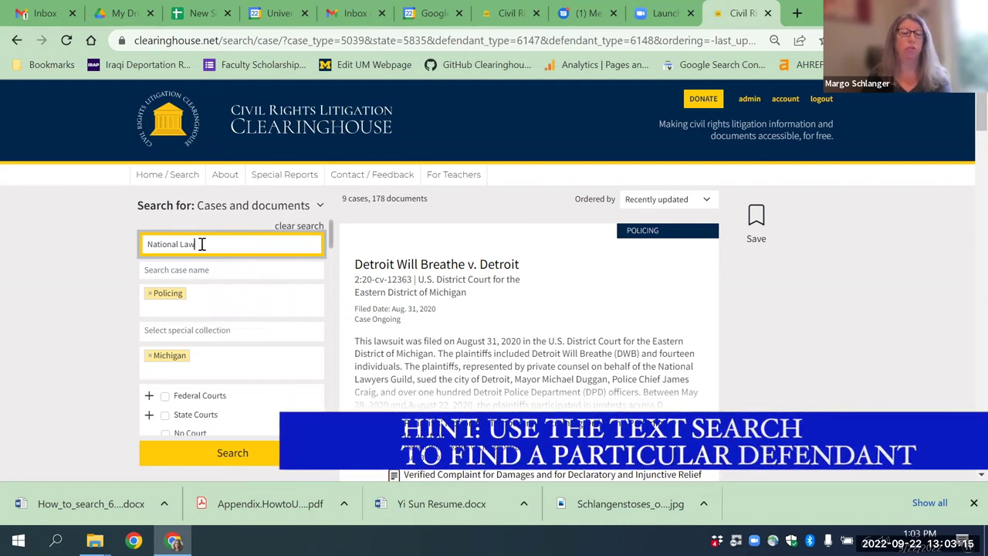
{"action": "type", "text": "yers Guild"}
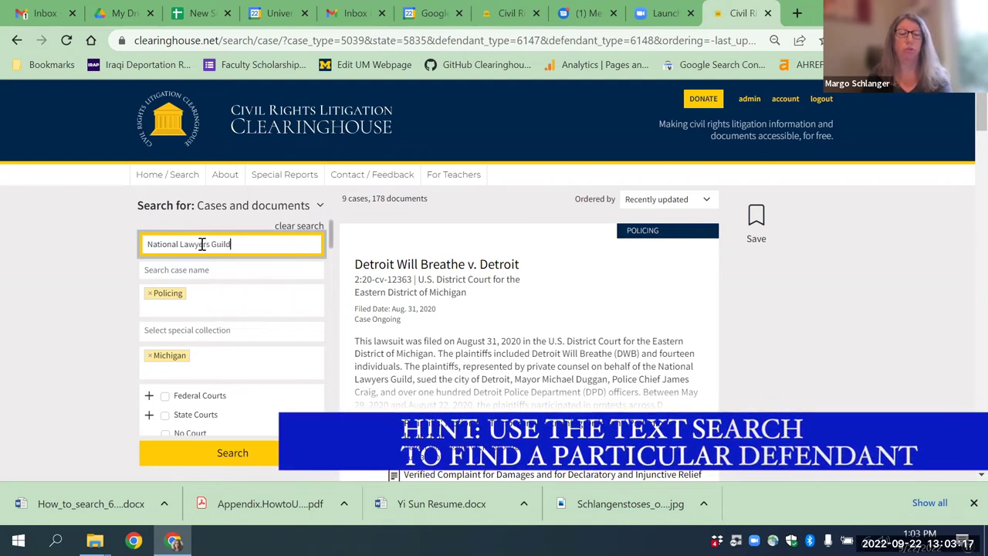
{"action": "left_click", "coordinate": [220, 457]}
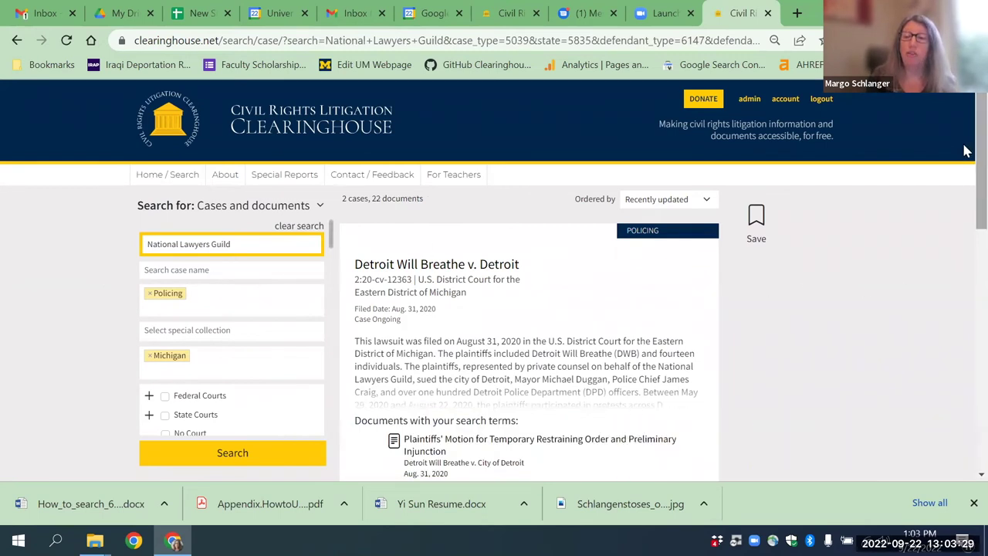
{"action": "scroll", "coordinate": [968, 188], "scroll_direction": "down", "scroll_amount": 1}
{"action": "scroll", "coordinate": [967, 187], "scroll_direction": "down", "scroll_amount": 10}
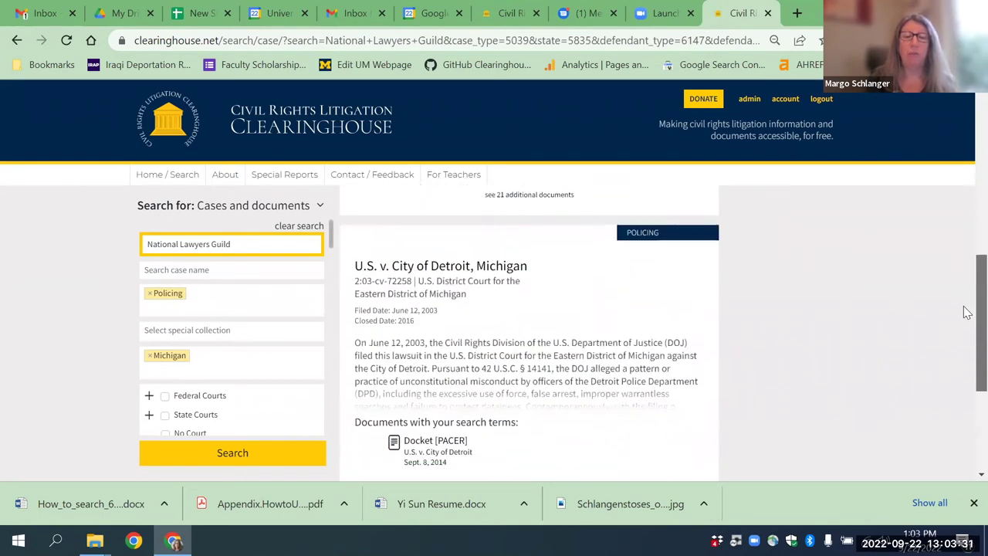